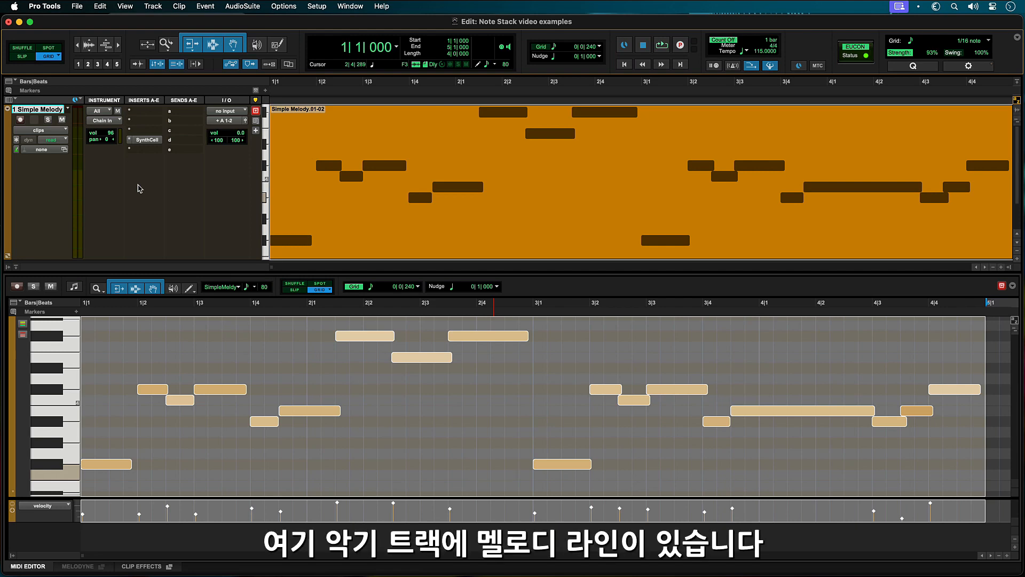
Play back the original melody and load the Note Stack MIDI plug-in on insert A of the Simple Melody track.
key(space)
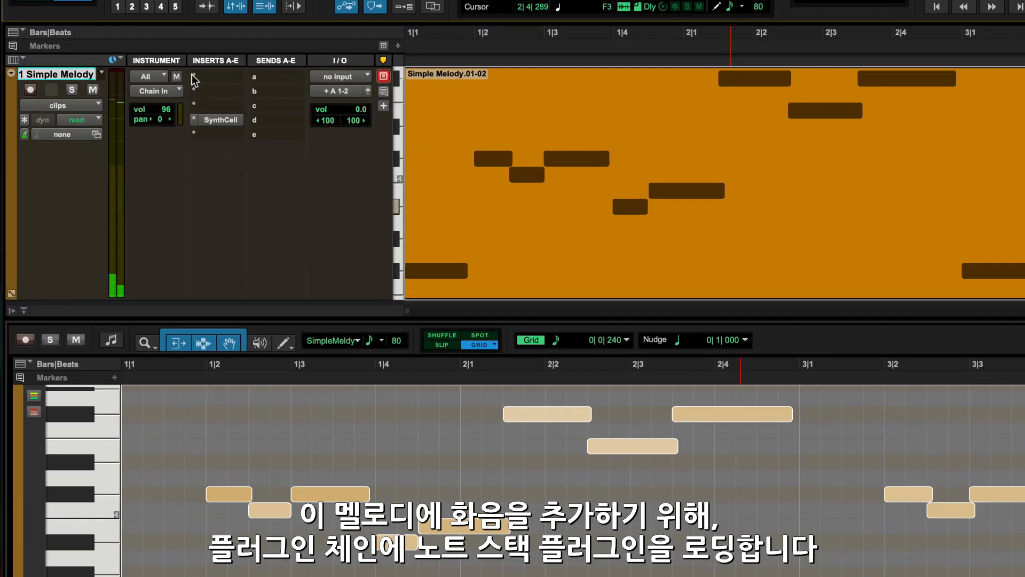
click(193, 76)
mouse_move(209, 118)
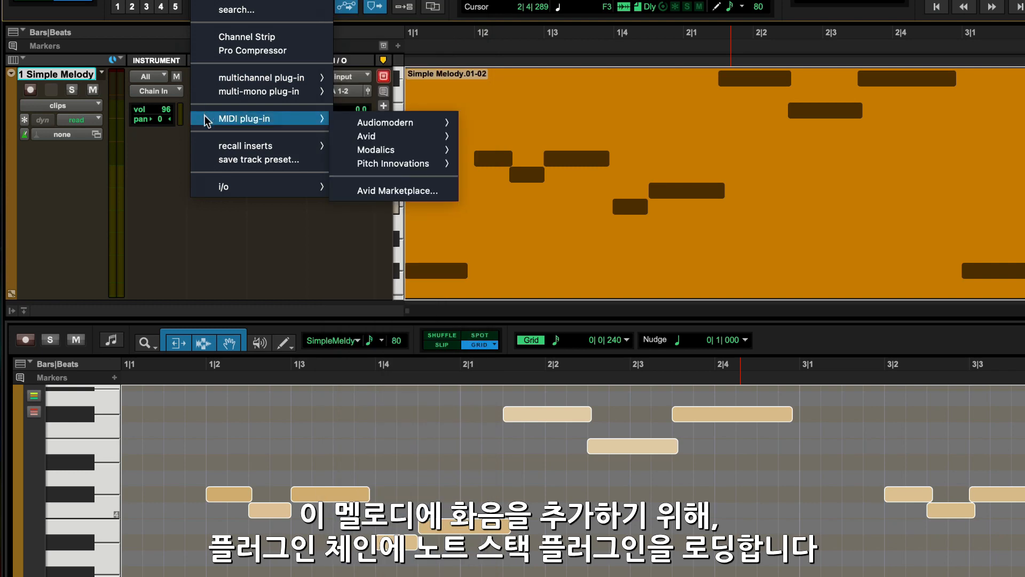
mouse_move(352, 124)
mouse_move(376, 139)
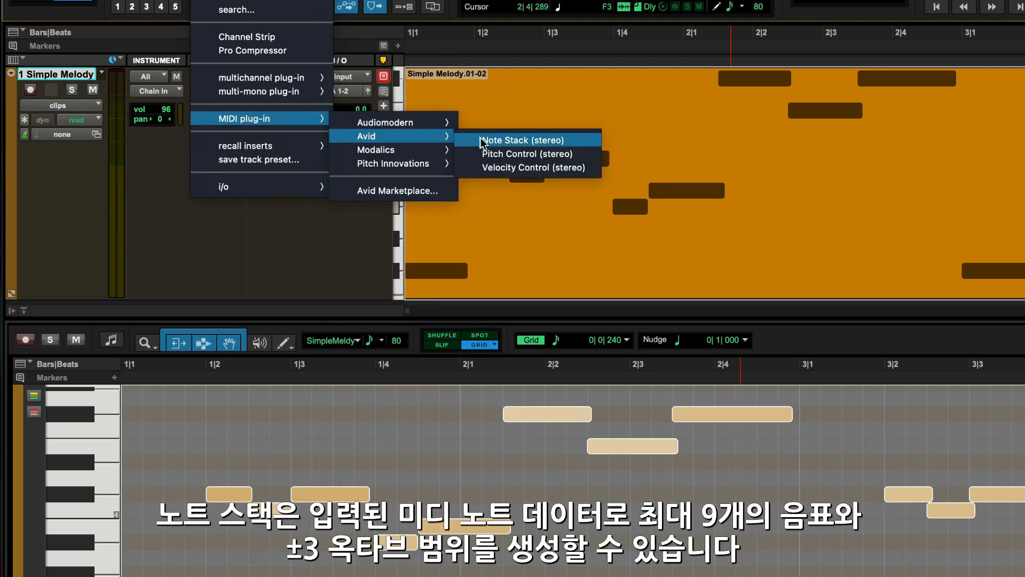
click(522, 140)
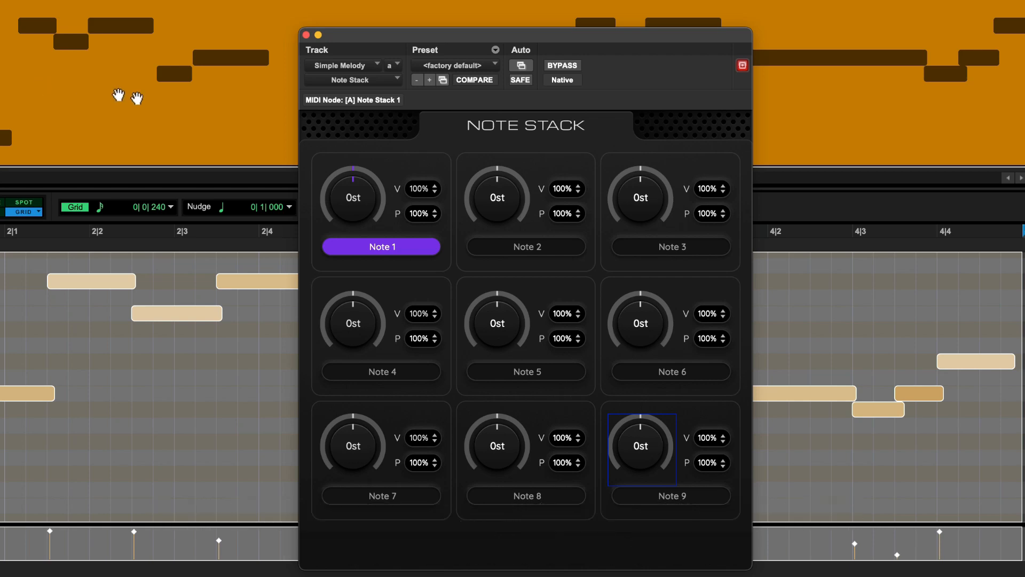
Set Note 1 in Note Stack to 4 semitones and play back the melody to hear the transposed notes.
drag(339, 205, 343, 175)
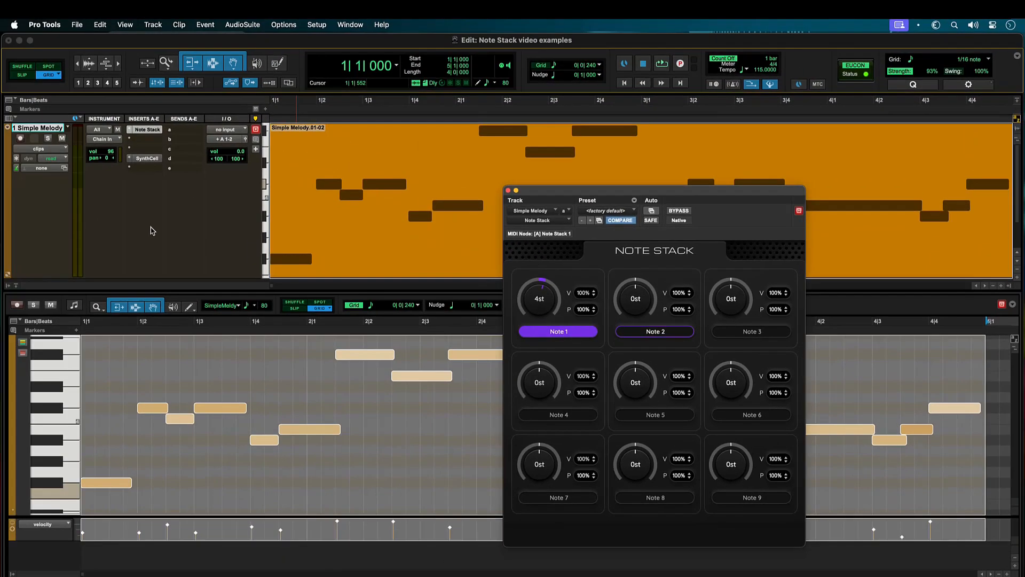
key(space)
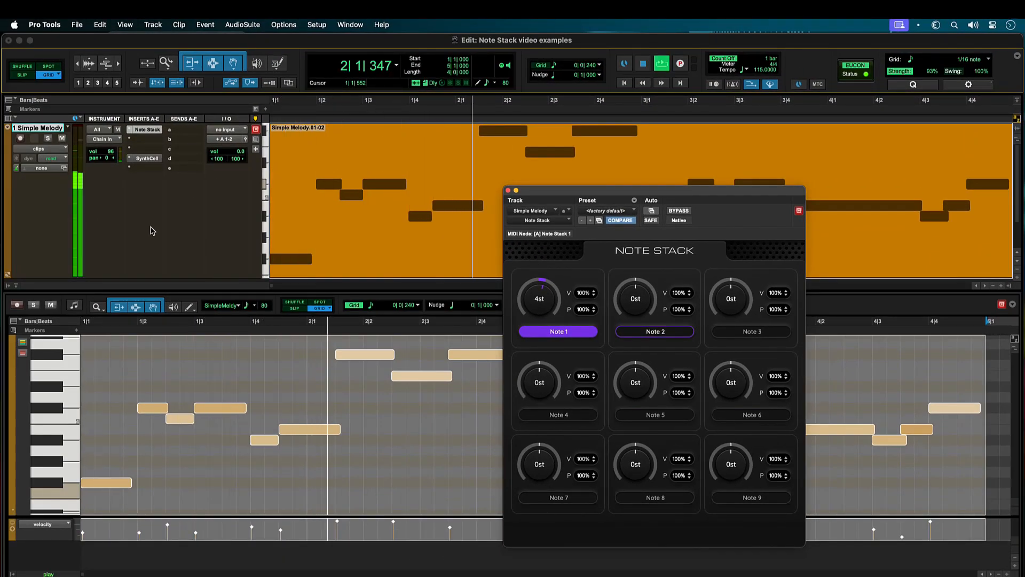
key(space)
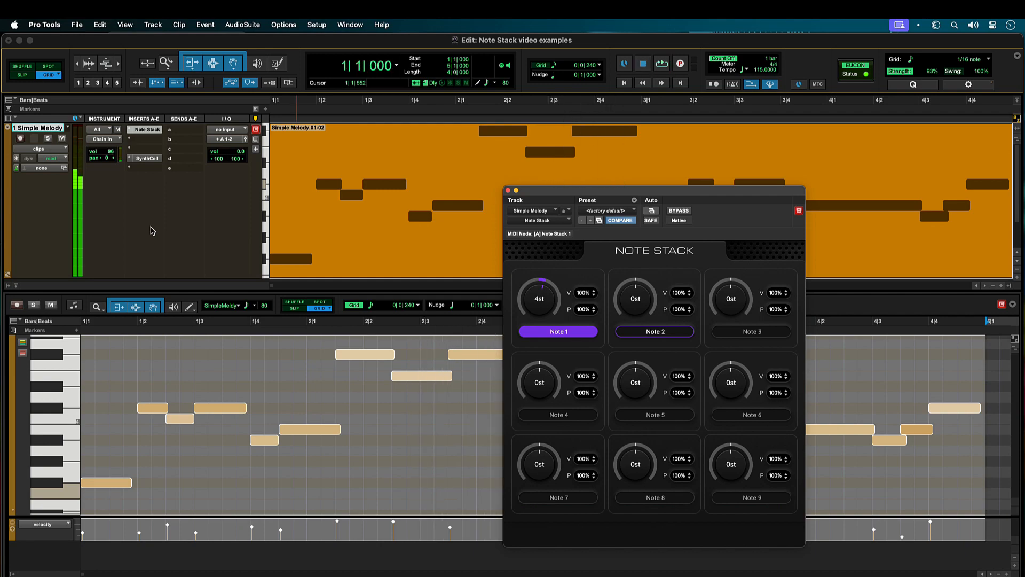
Enable Note 2 at 0 semitones, play the melody and lower Note 1's velocity to about 69%.
click(634, 335)
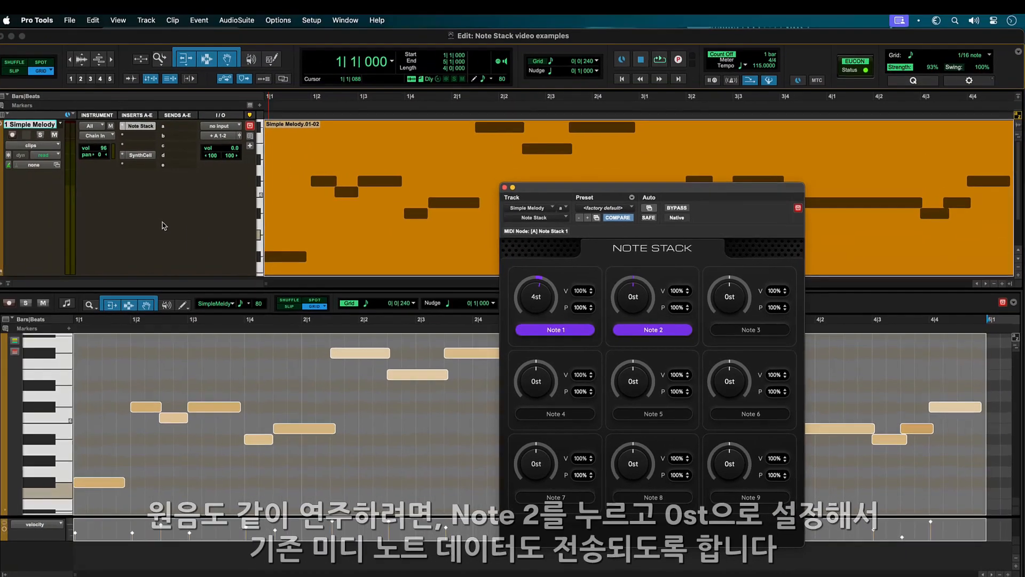
key(space)
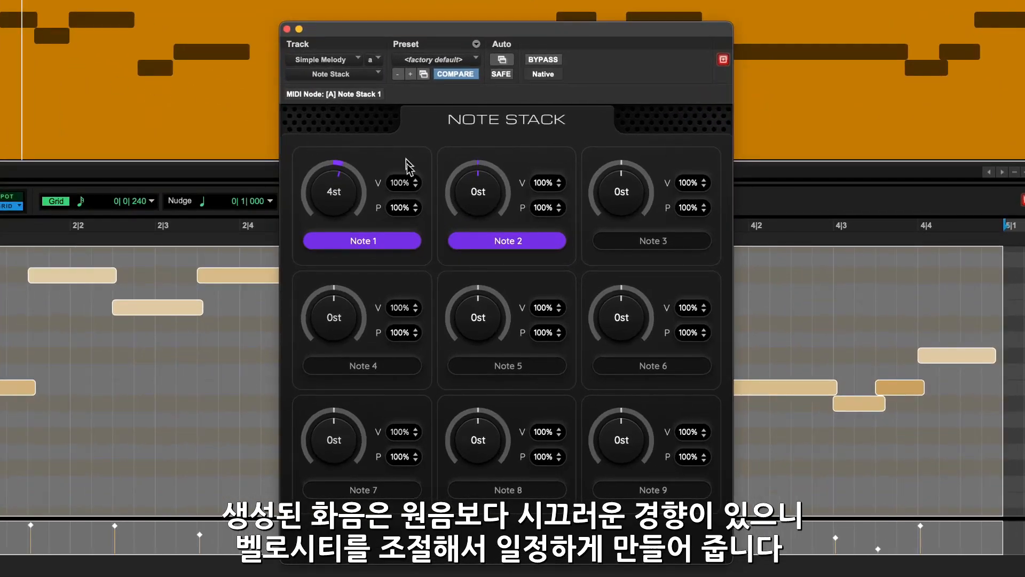
drag(399, 183, 402, 264)
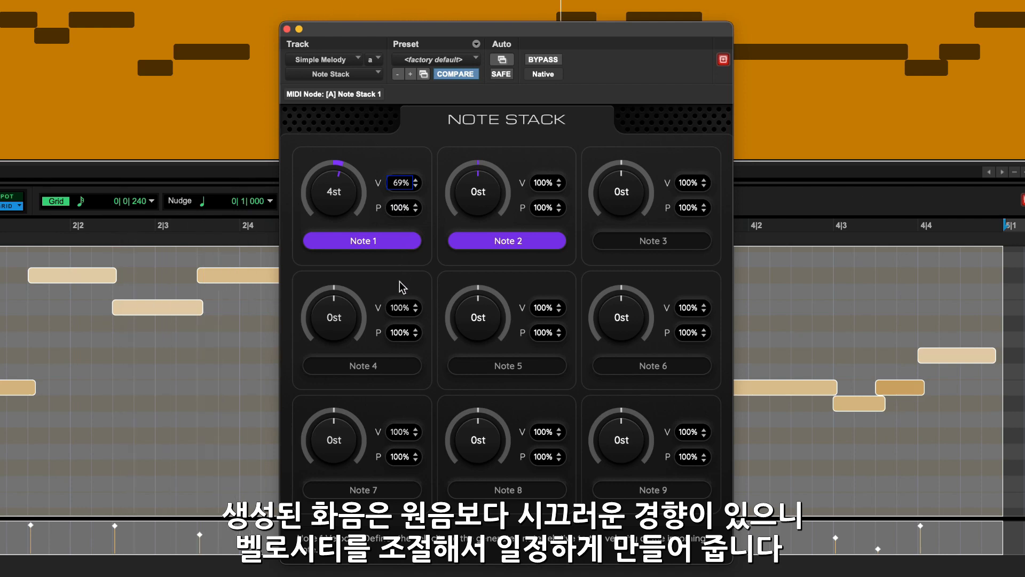
mouse_move(401, 302)
mouse_down()
mouse_move(401, 335)
mouse_move(401, 312)
mouse_up()
click(401, 313)
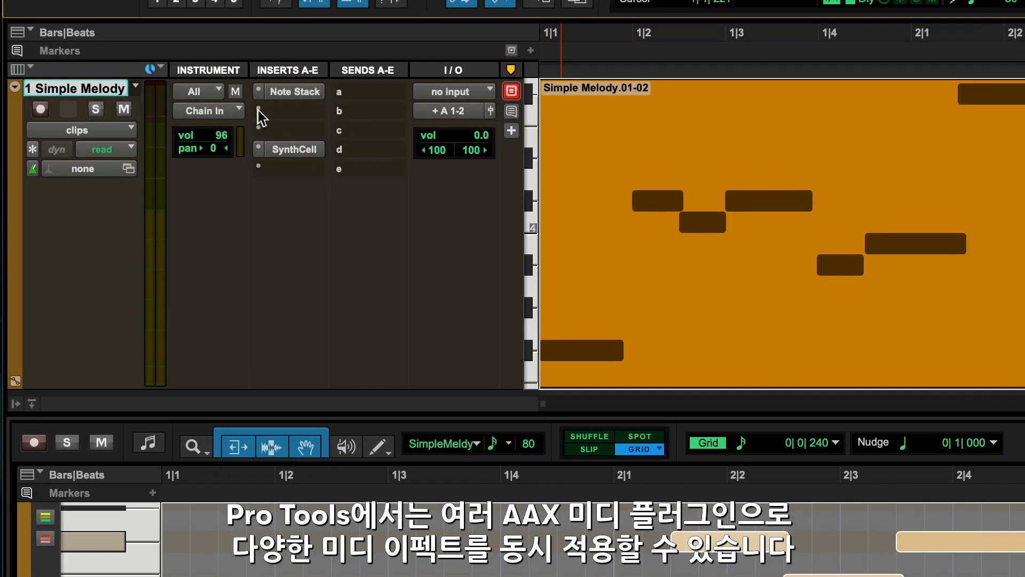
Load Avid's Velocity Control MIDI plug-in on insert B of the Simple Melody track.
click(258, 110)
mouse_move(264, 170)
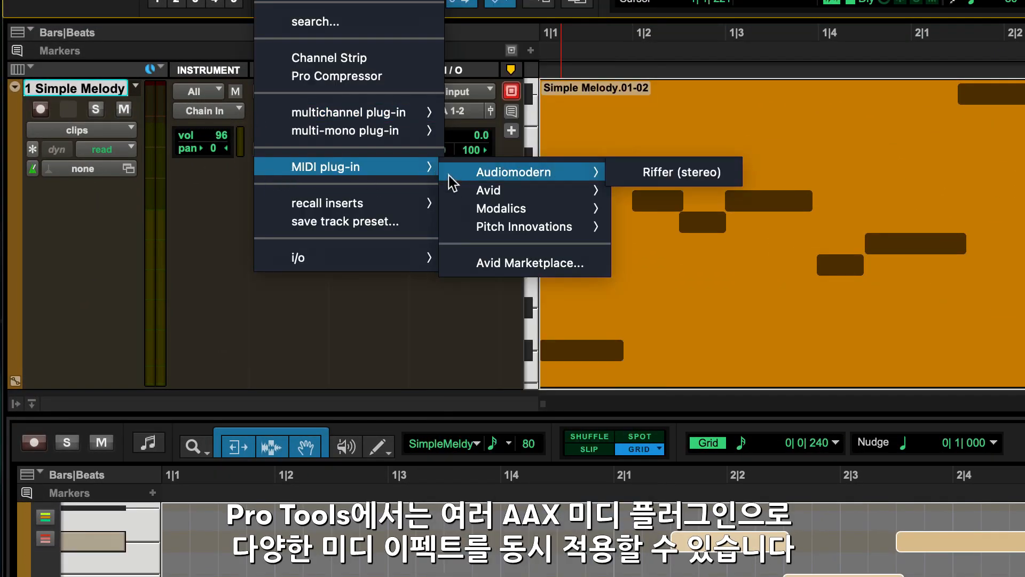
mouse_move(461, 191)
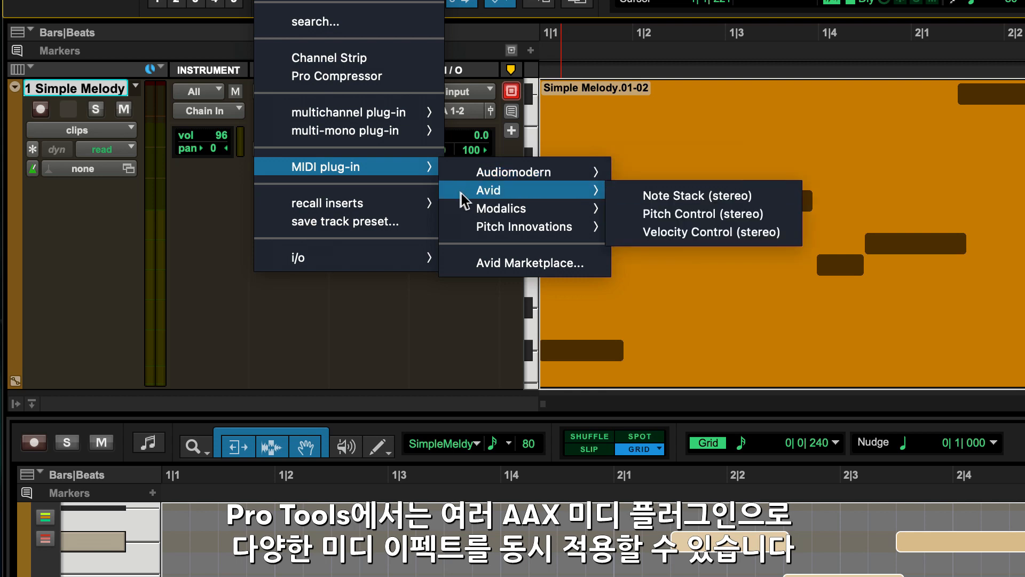
click(630, 231)
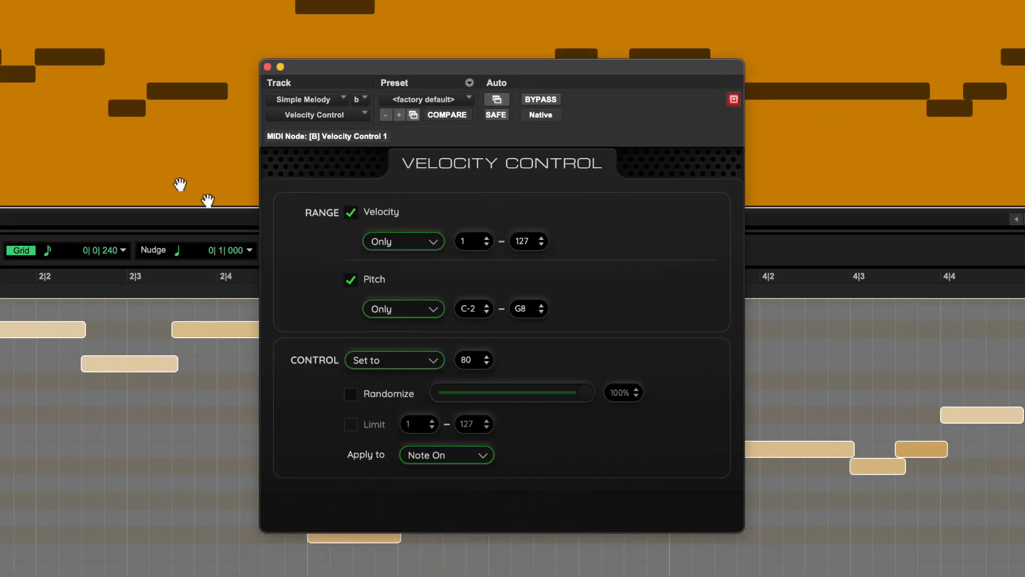
Turn off the pitch range in Velocity Control and set its control mode to Scale By 23%.
click(351, 281)
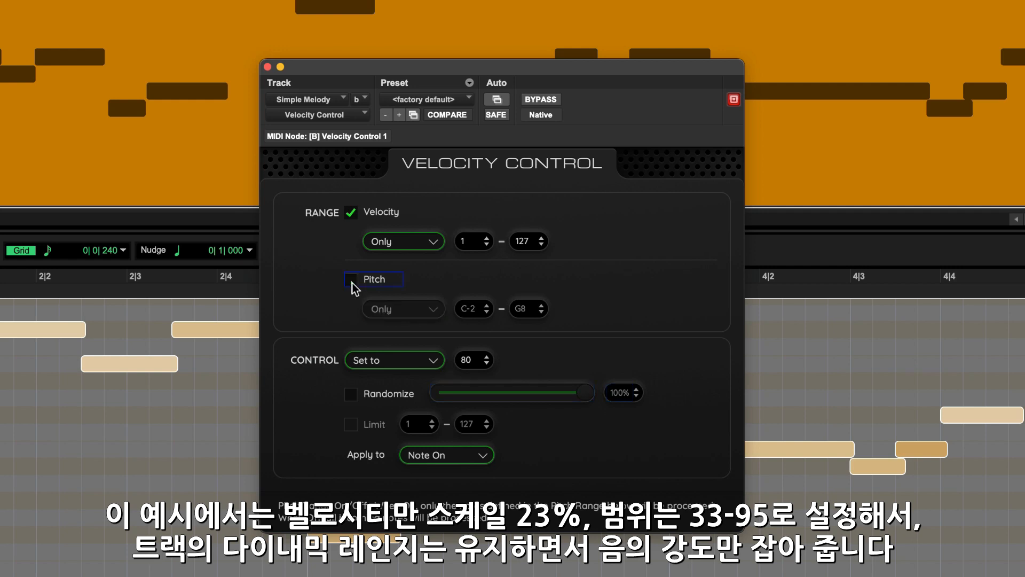
click(386, 361)
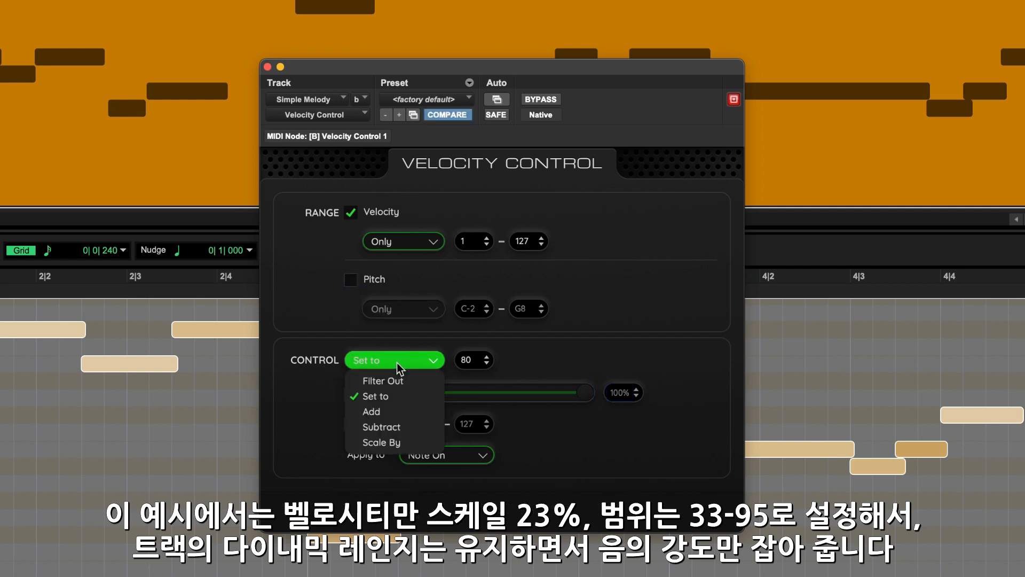
click(381, 444)
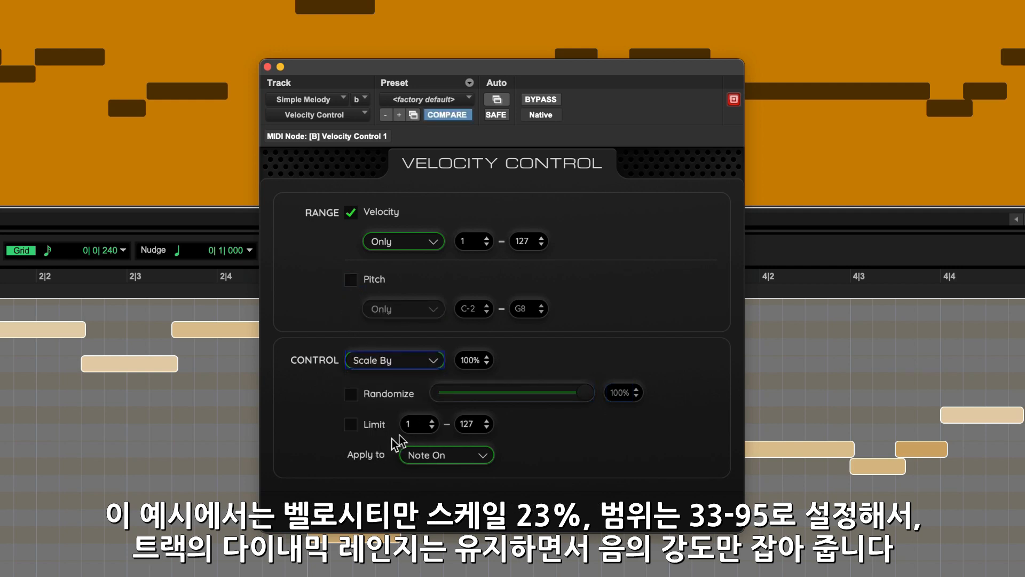
click(467, 361)
text(2)
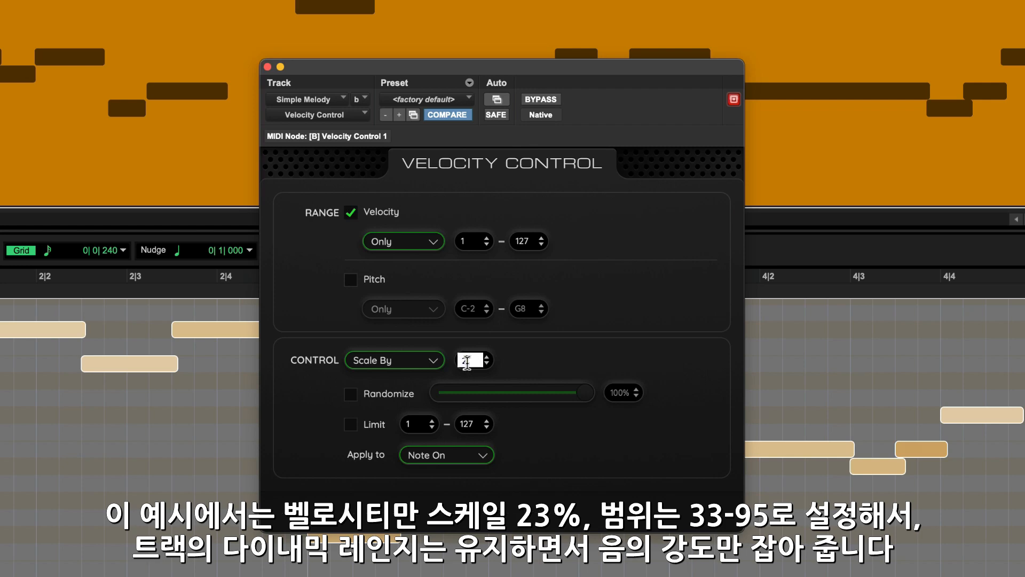
text(3)
key(Return)
Enable a velocity limit of 33 to 95 and play back the melody with it.
click(407, 424)
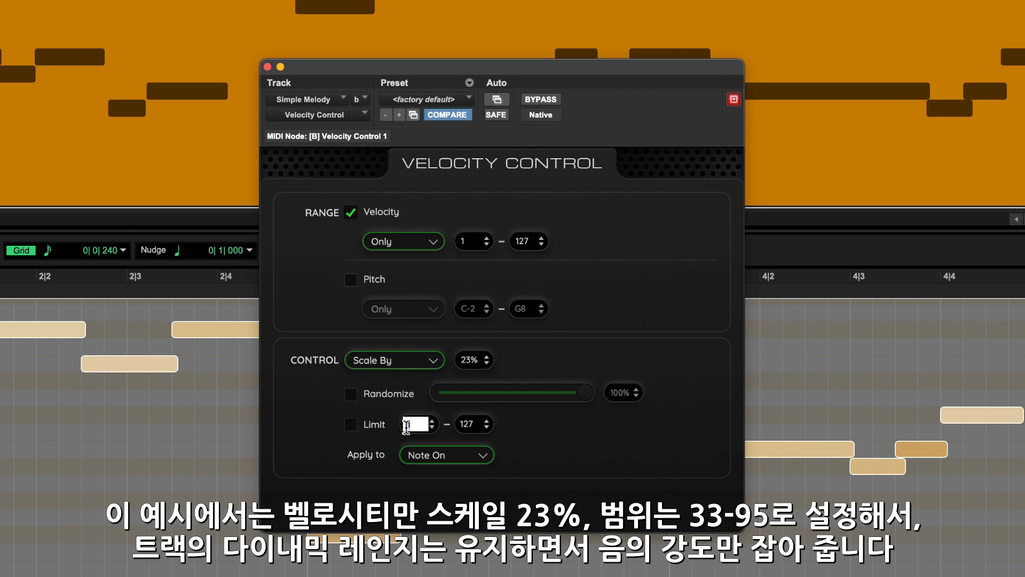
text(33)
key(Return)
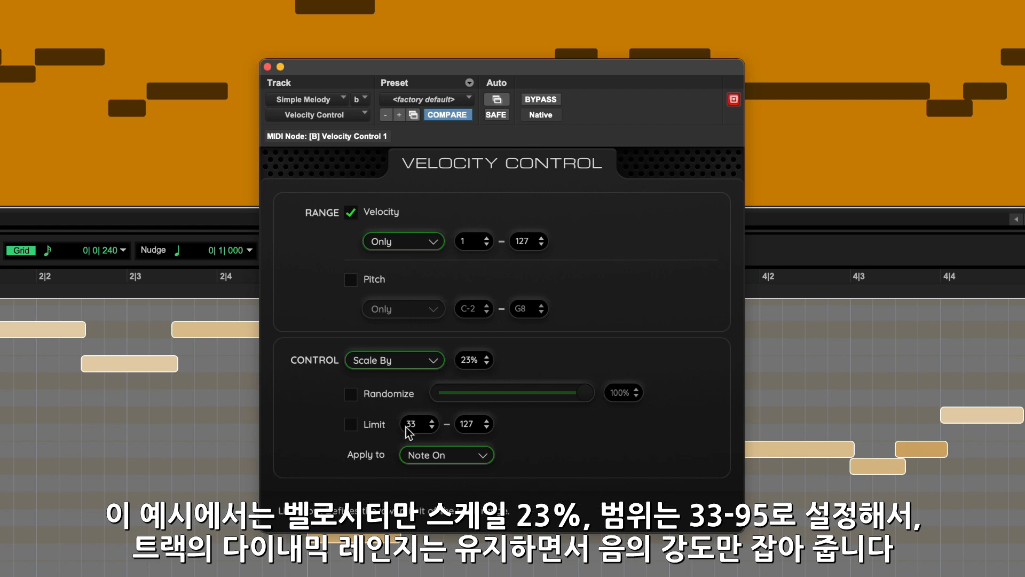
click(467, 424)
text(95)
key(Return)
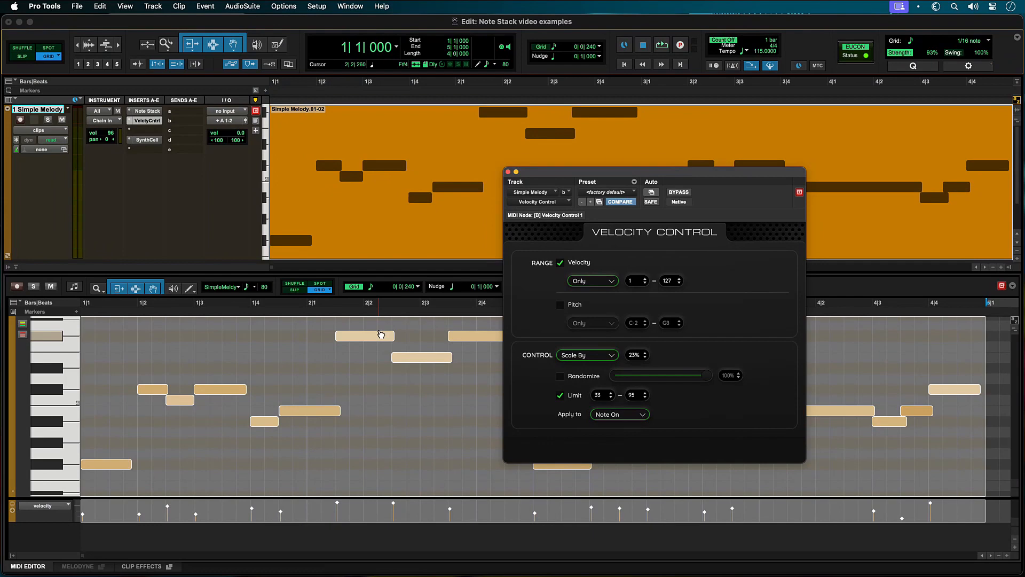
key(space)
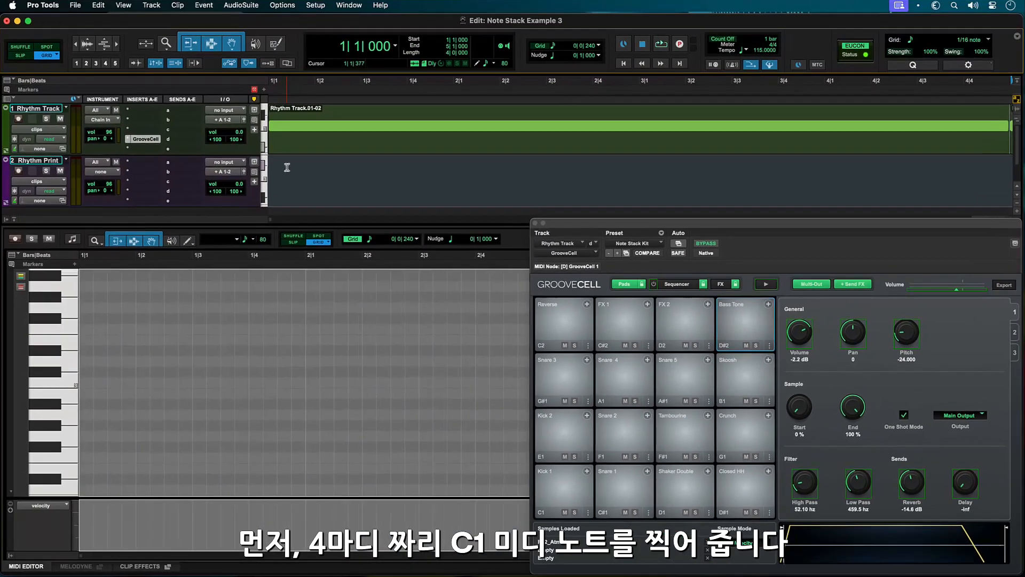
Load Avid's Note Stack MIDI plug-in on insert A of the Rhythm Track.
click(296, 147)
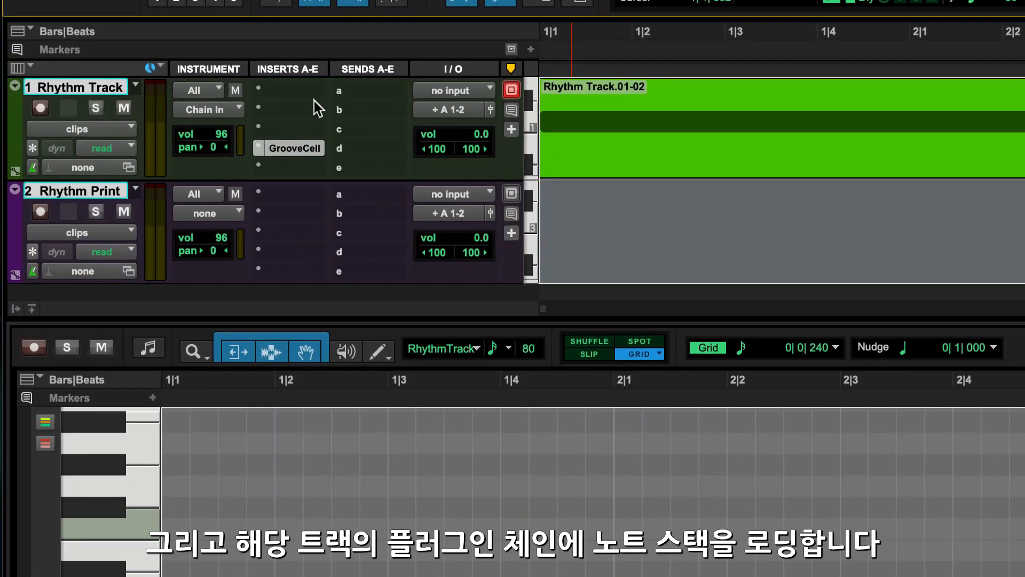
click(260, 89)
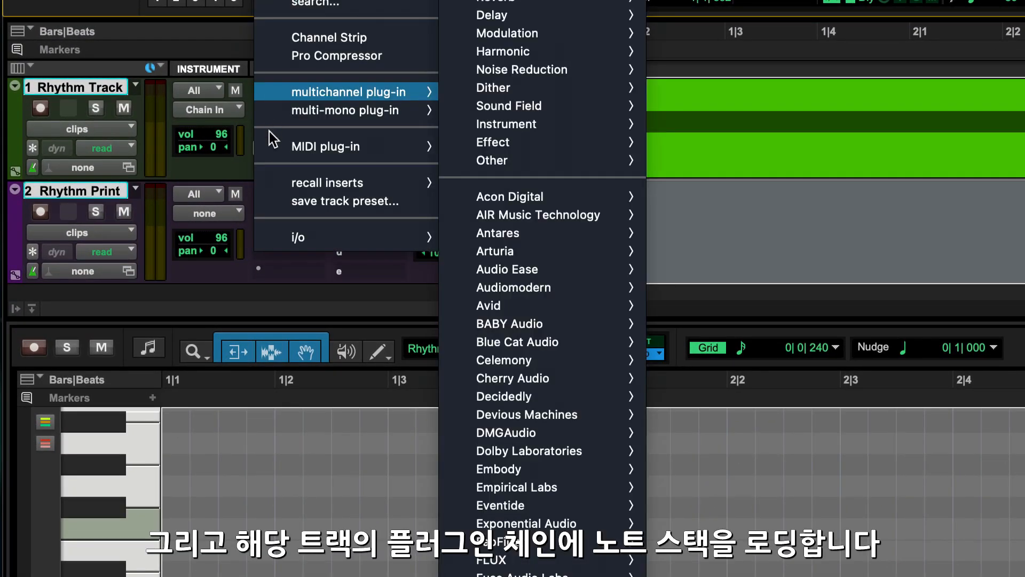
mouse_move(268, 144)
mouse_move(455, 153)
mouse_move(554, 170)
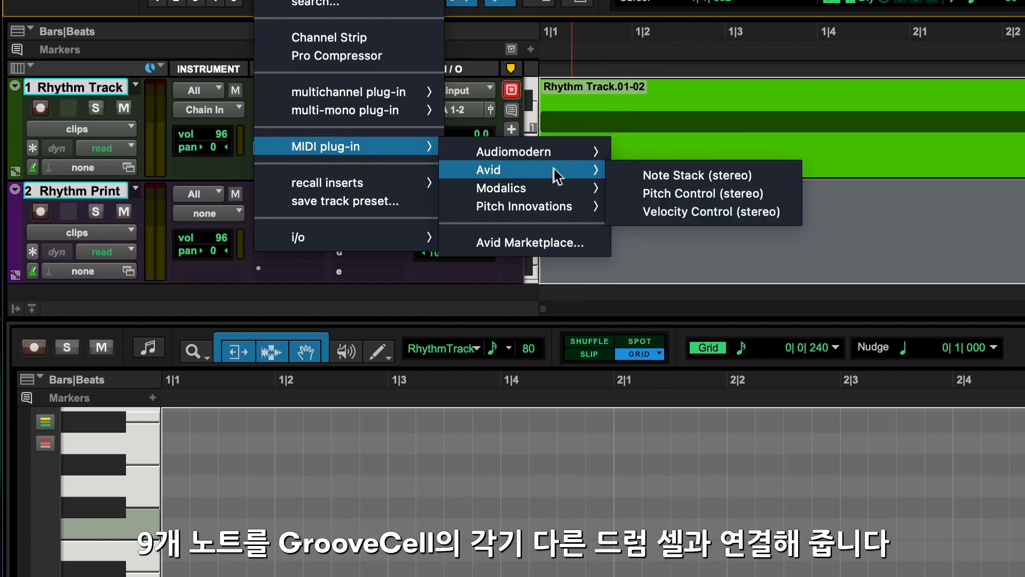
click(630, 176)
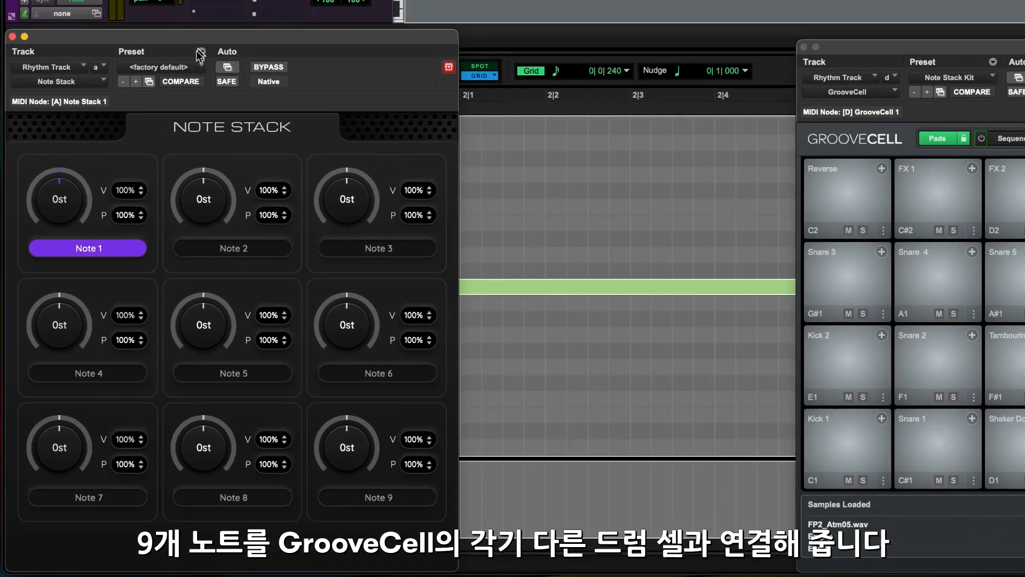
Load the GC Drum Cells preset in Note Stack and audition it through GrooveCell.
click(185, 64)
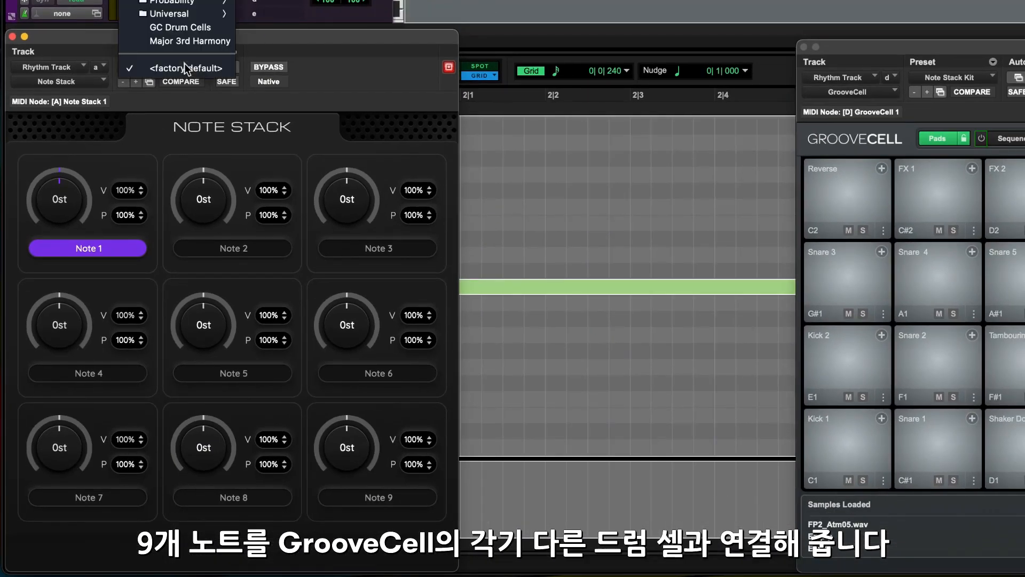
click(191, 25)
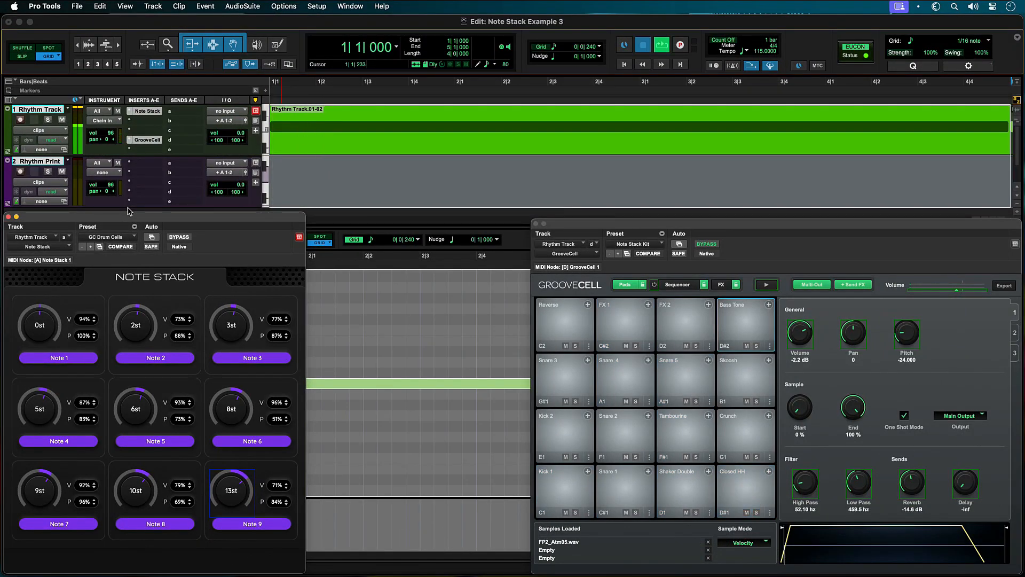
key(space)
key(space)
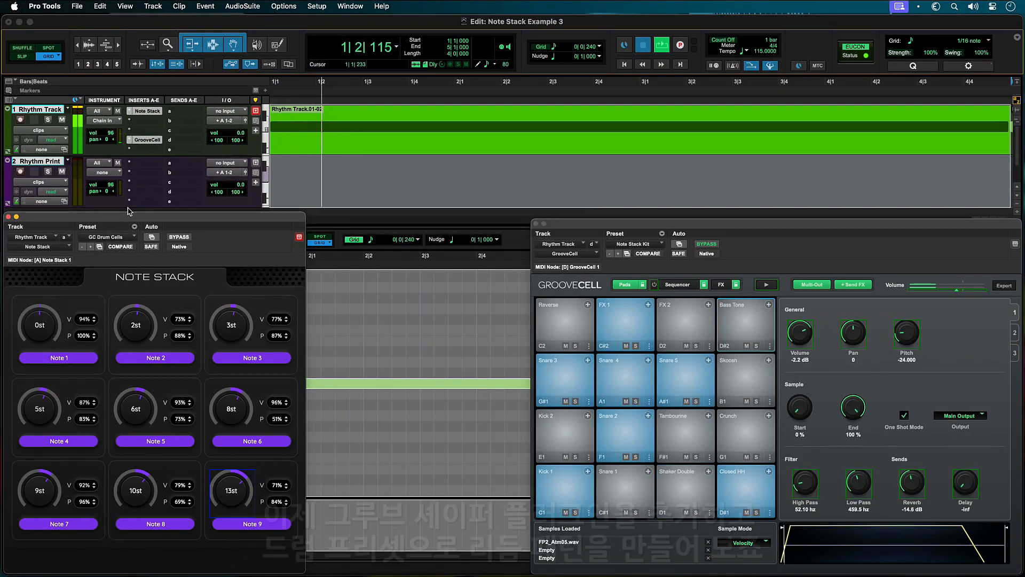
key(space)
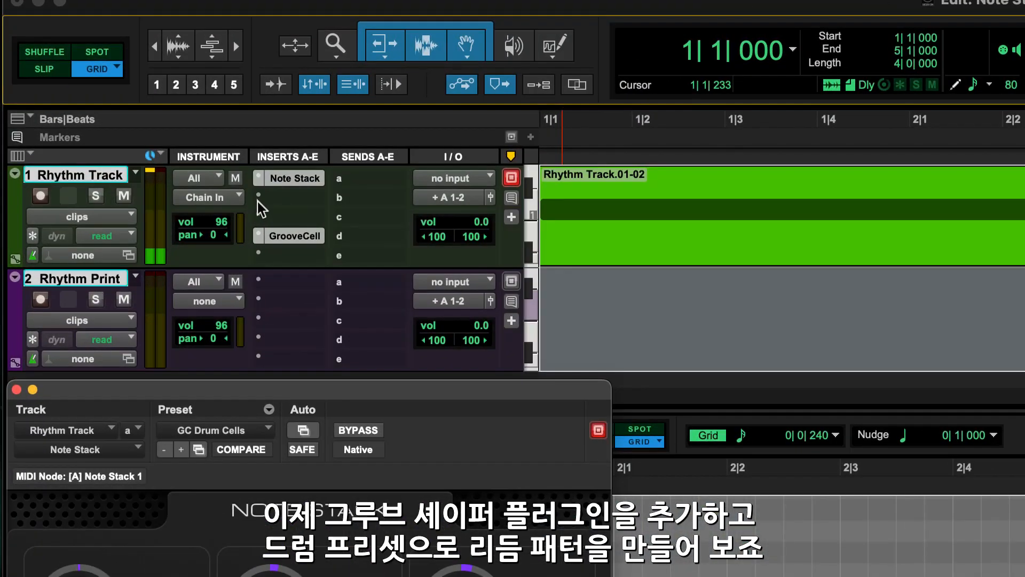
Load the Groove Shaper LITE MIDI plug-in by Pitch Innovations on insert B of the Rhythm Track.
click(257, 202)
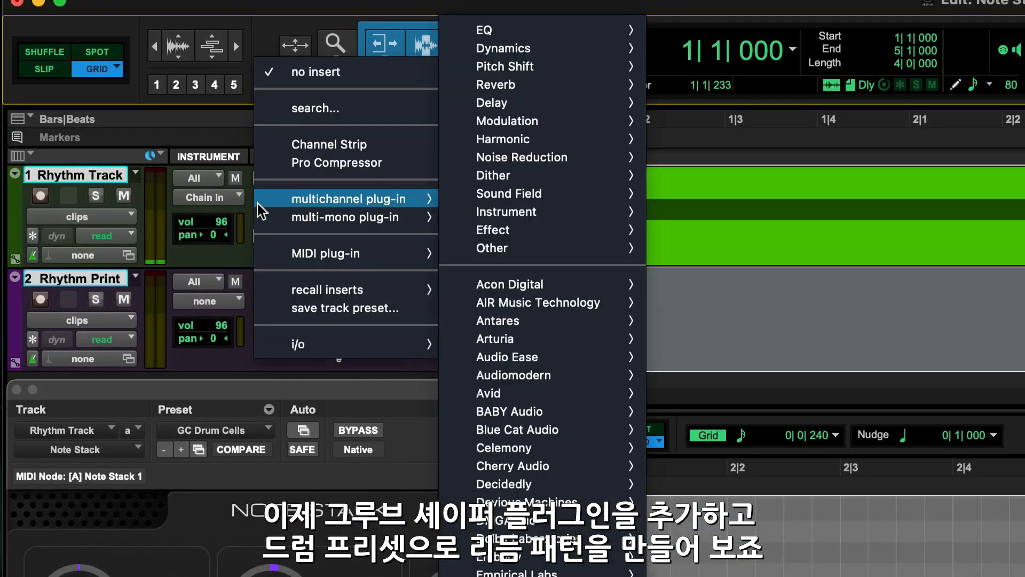
mouse_move(332, 254)
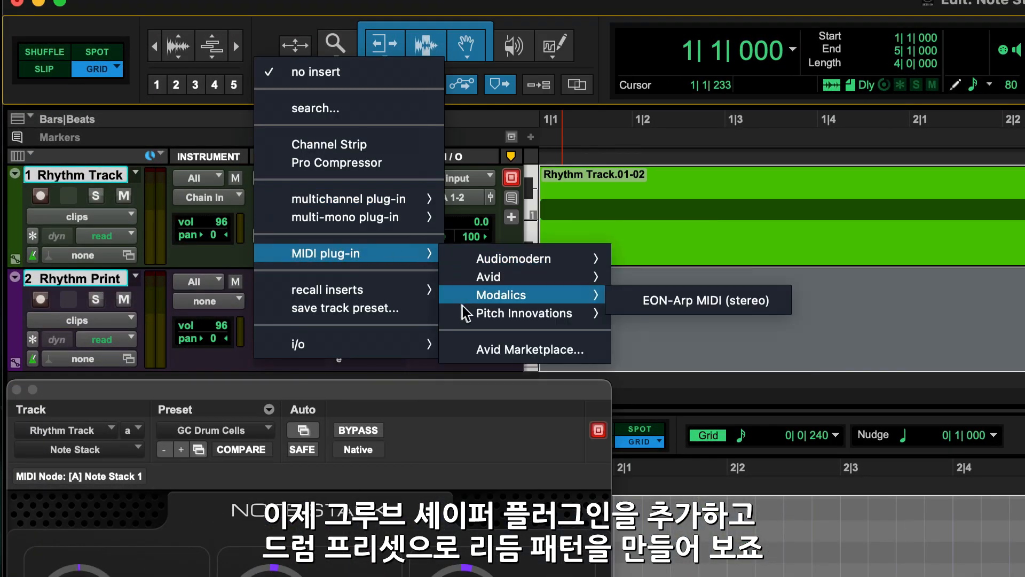
mouse_move(600, 318)
click(646, 316)
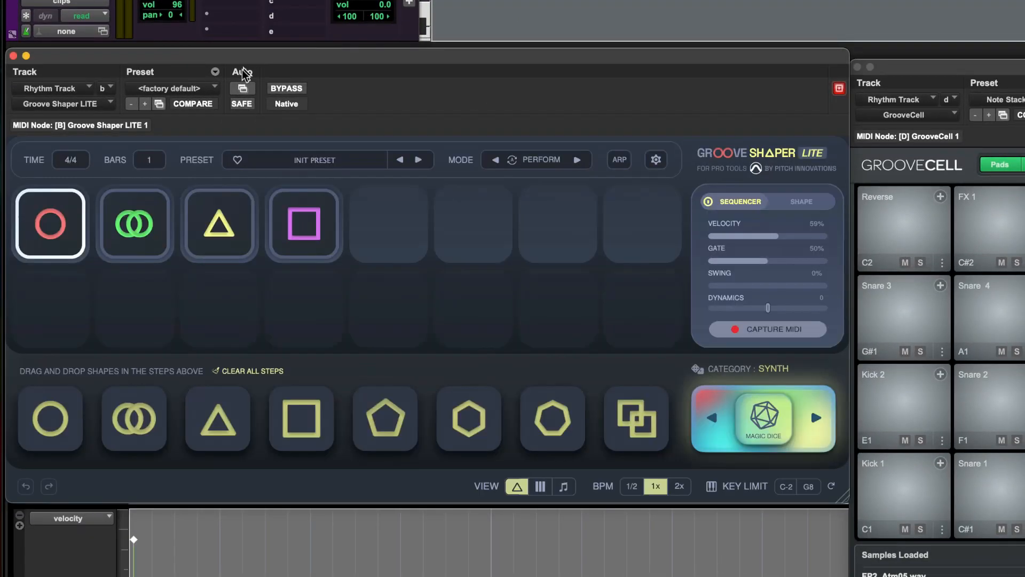
Load the Note Stack Groove preset in Groove Shaper LITE and play back the generated rhythm.
click(187, 103)
click(205, 62)
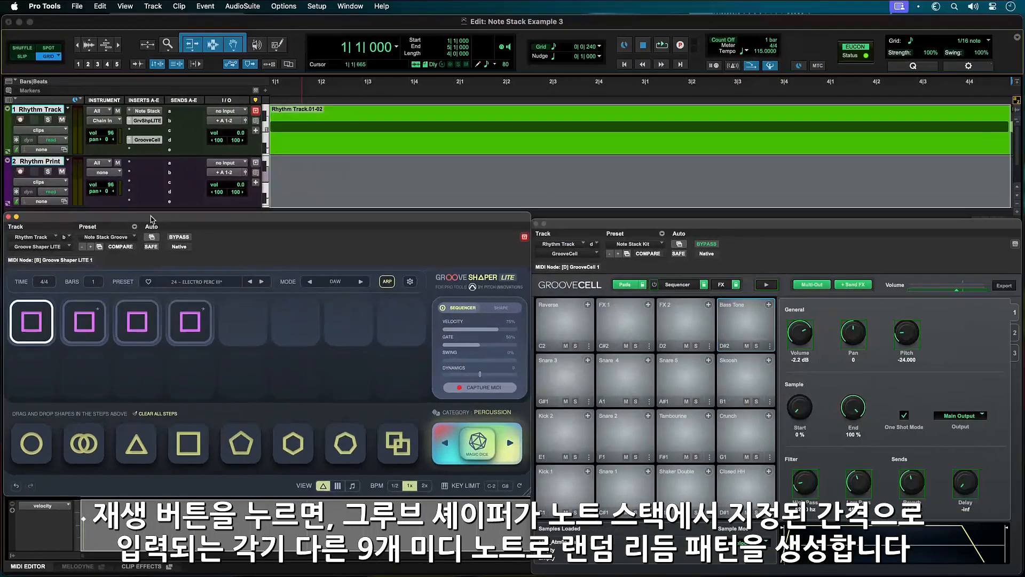
key(space)
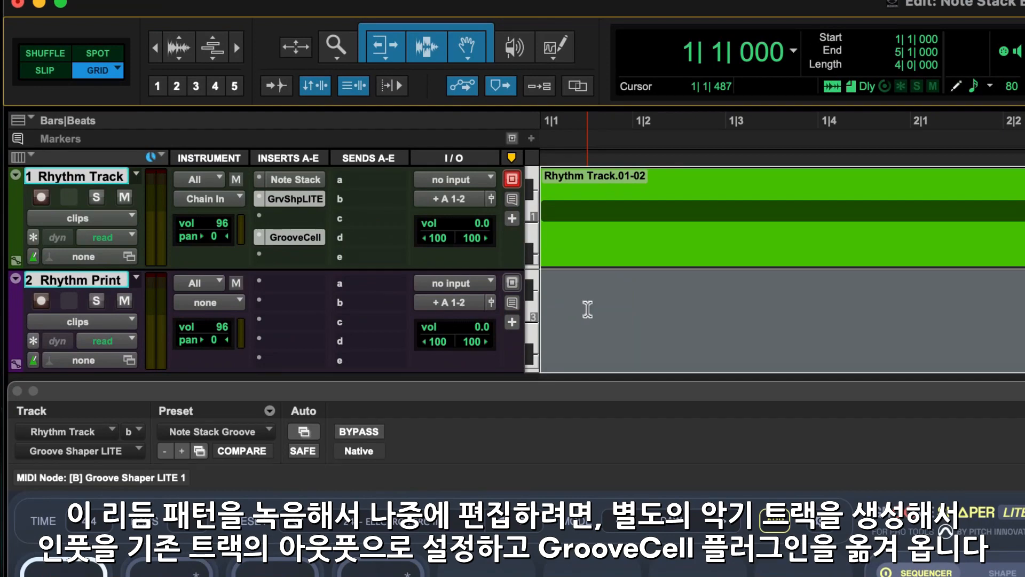
Set the Rhythm Print track's MIDI input to Rhythm Track's Chain Out and move GrooveCell to insert D of Rhythm Print.
click(220, 283)
mouse_move(230, 362)
mouse_move(333, 368)
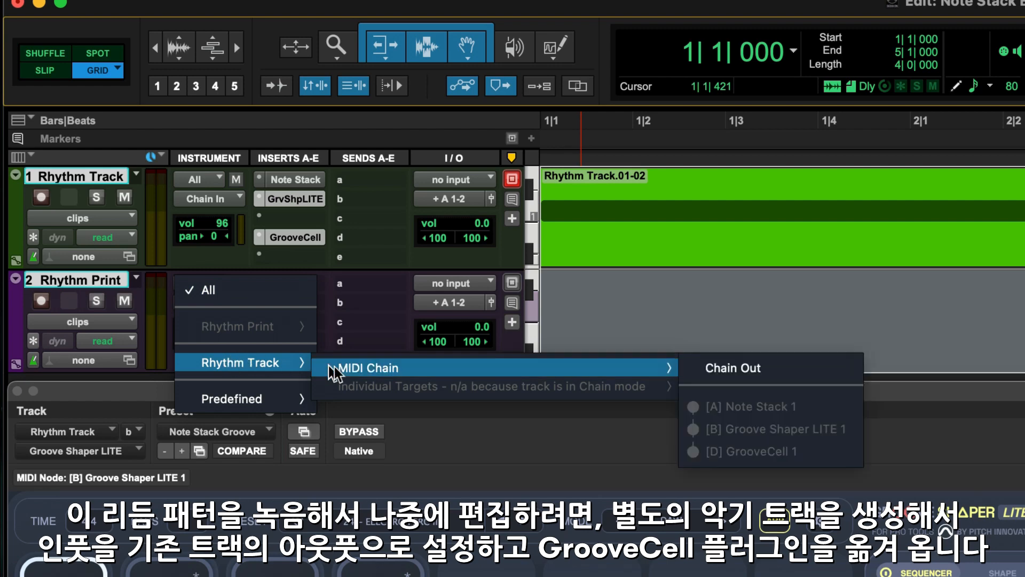
click(700, 368)
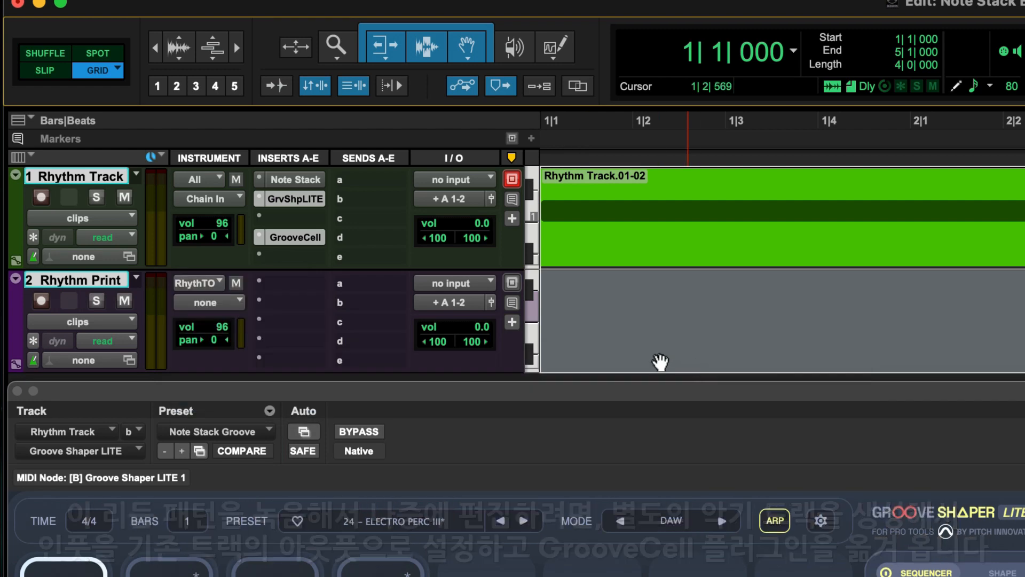
drag(284, 237, 286, 341)
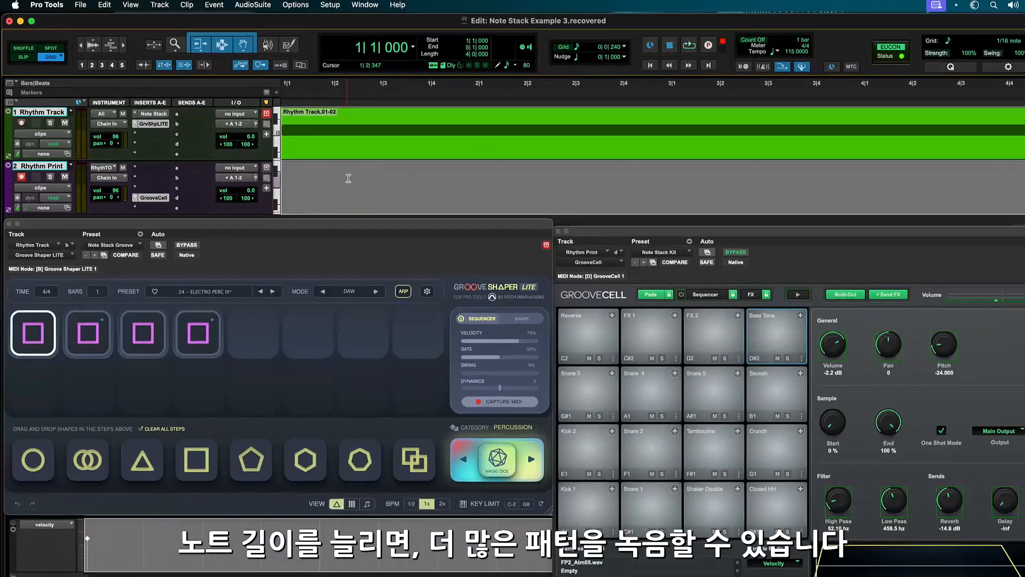
Extend the selection across the repeated Rhythm Track clips and start recording the generated pattern onto Rhythm Print.
key(r)
key(r)
shift+click(902, 151)
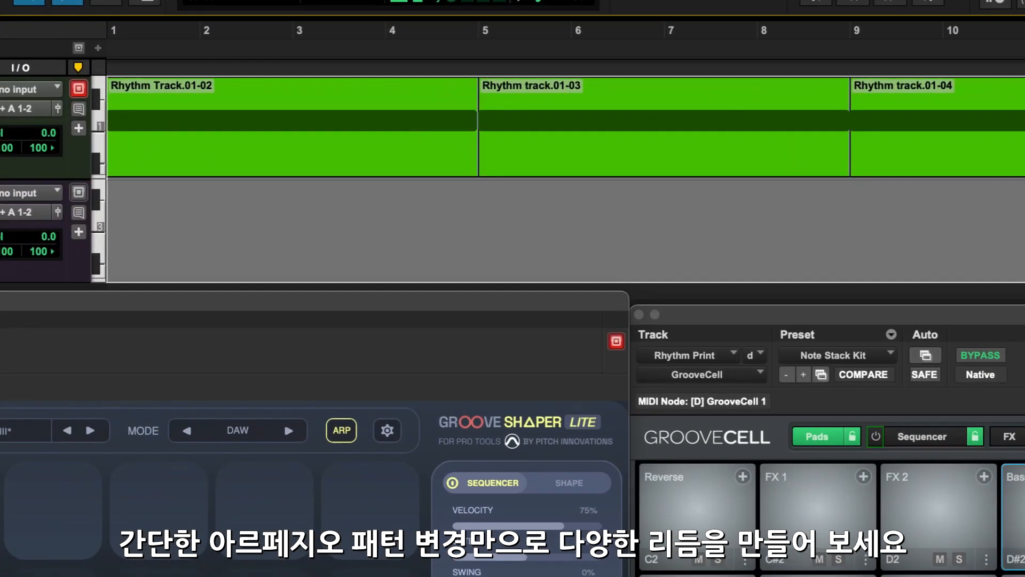
key(super+space)
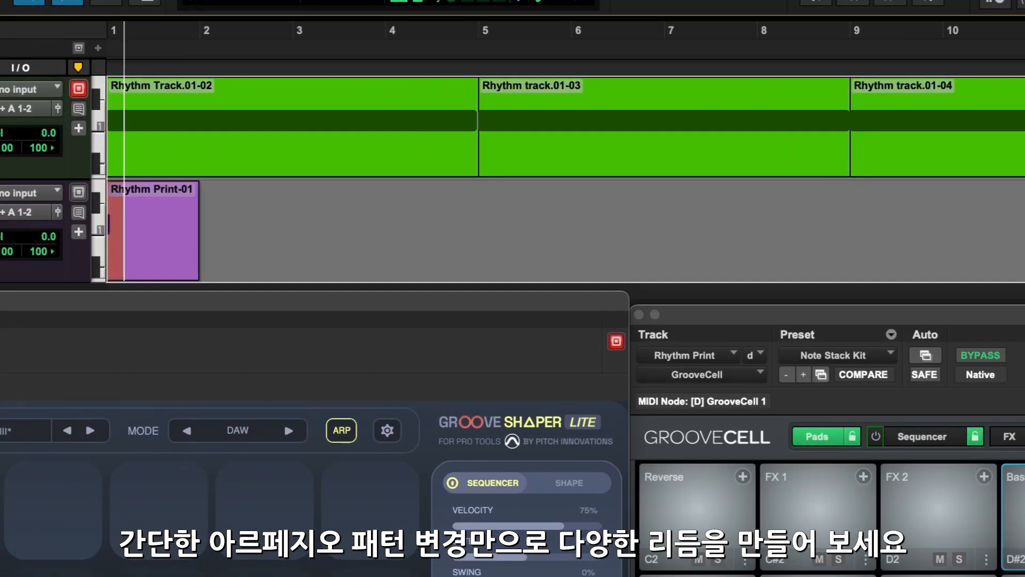